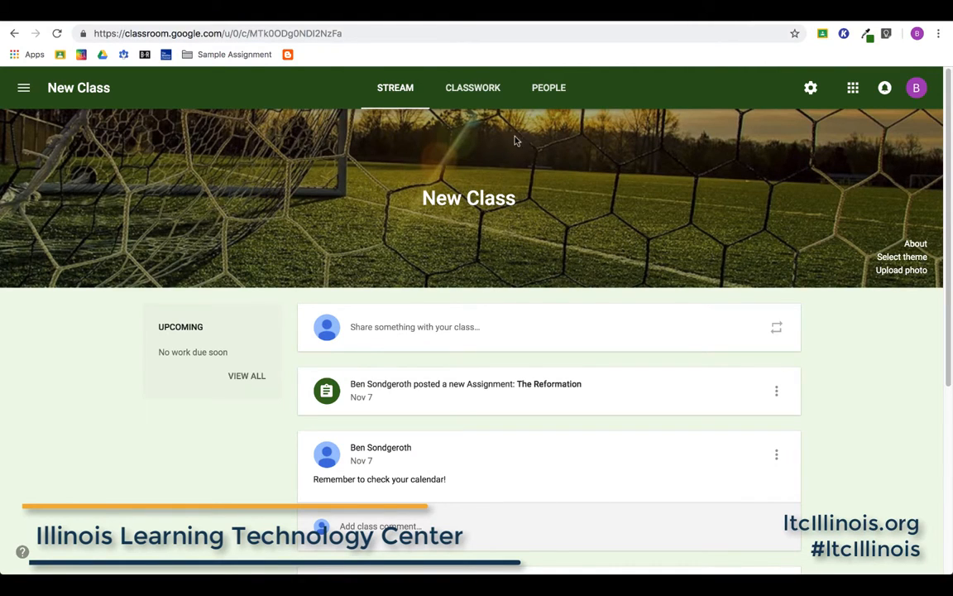
Create a question in the class's classwork with the text "What color is the sky?".
{"action": "left_click", "coordinate": [469, 93]}
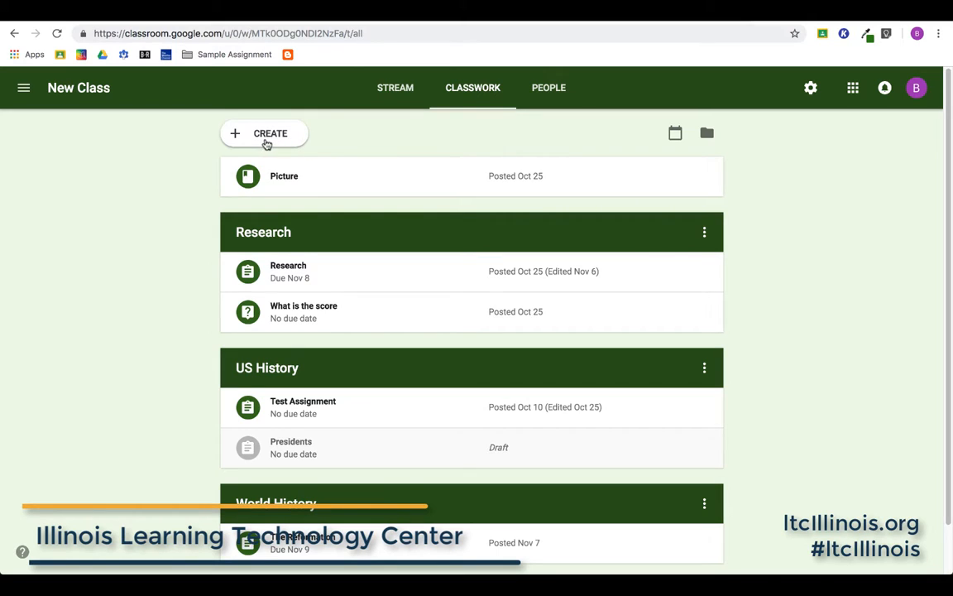
{"action": "left_click", "coordinate": [269, 142]}
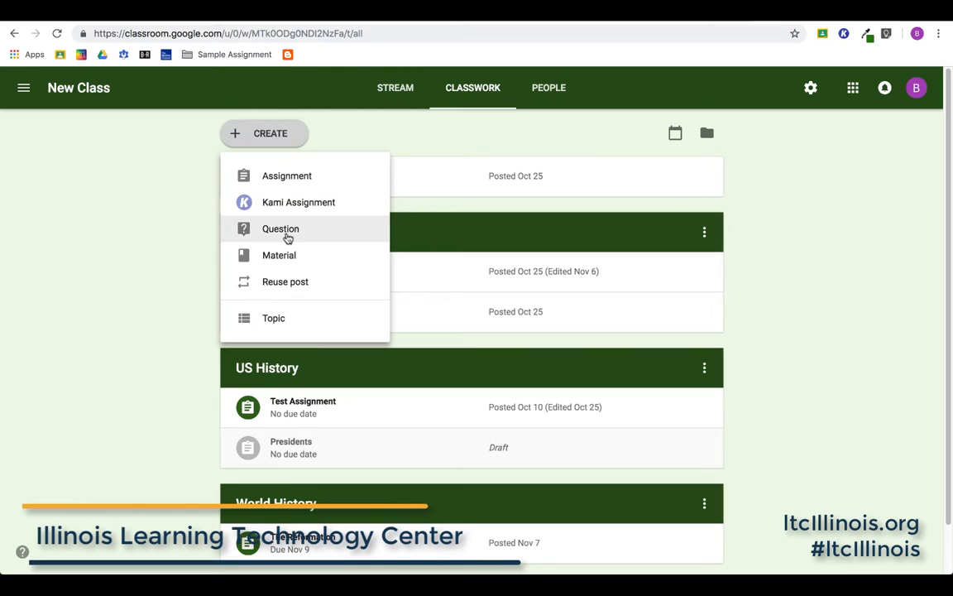
{"action": "left_click", "coordinate": [278, 235]}
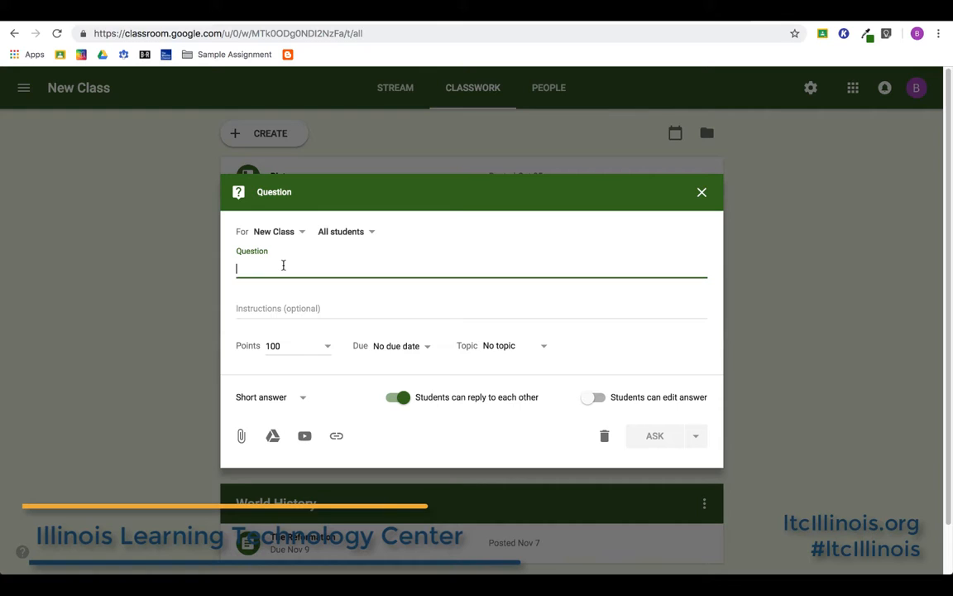
{"action": "type", "text": "Wh"}
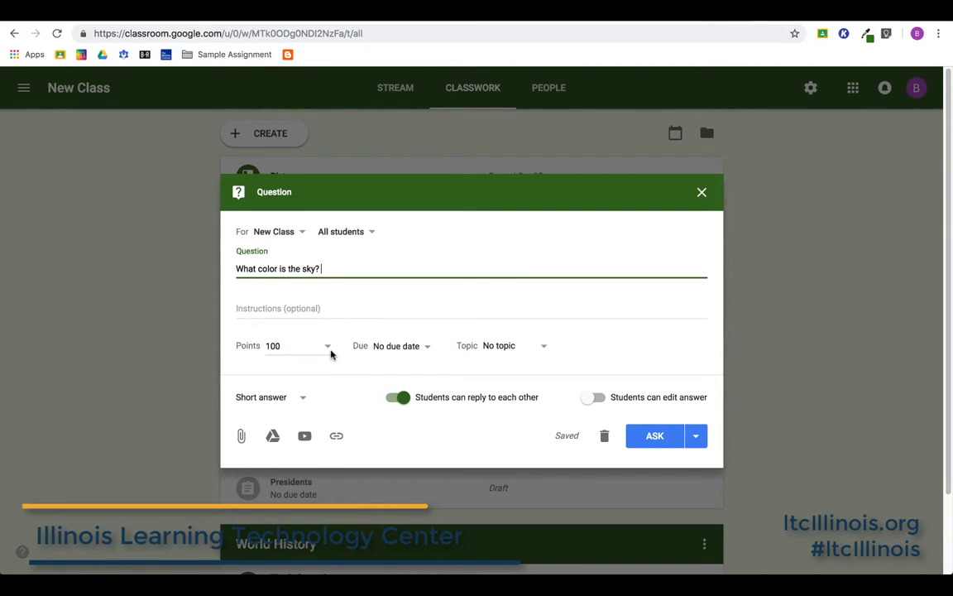
Set the question's due date to Nov 14, 2018 and assign it to the Research topic.
{"action": "left_click", "coordinate": [327, 347]}
{"action": "left_click", "coordinate": [335, 355]}
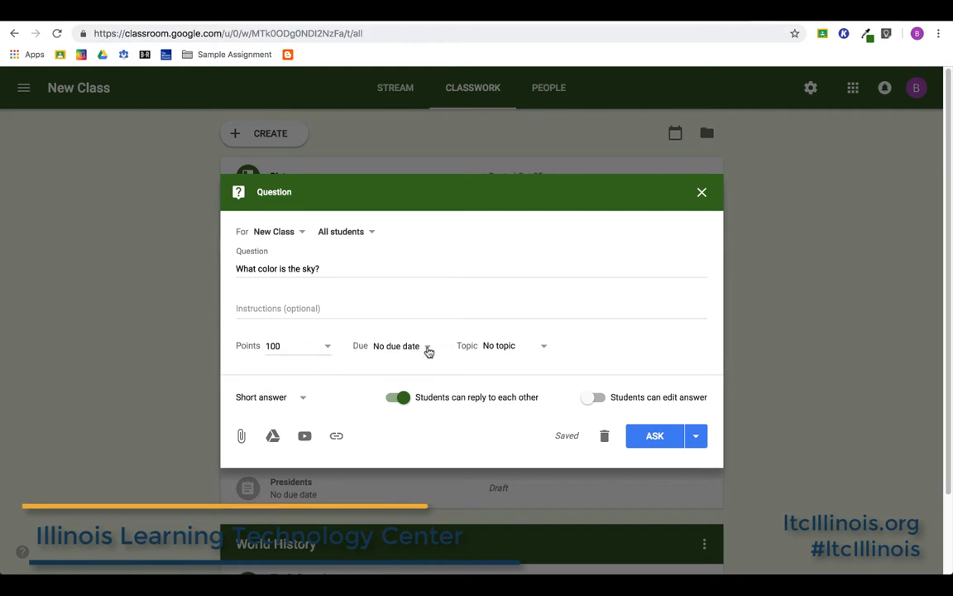
{"action": "left_click", "coordinate": [428, 349]}
{"action": "left_click", "coordinate": [425, 394]}
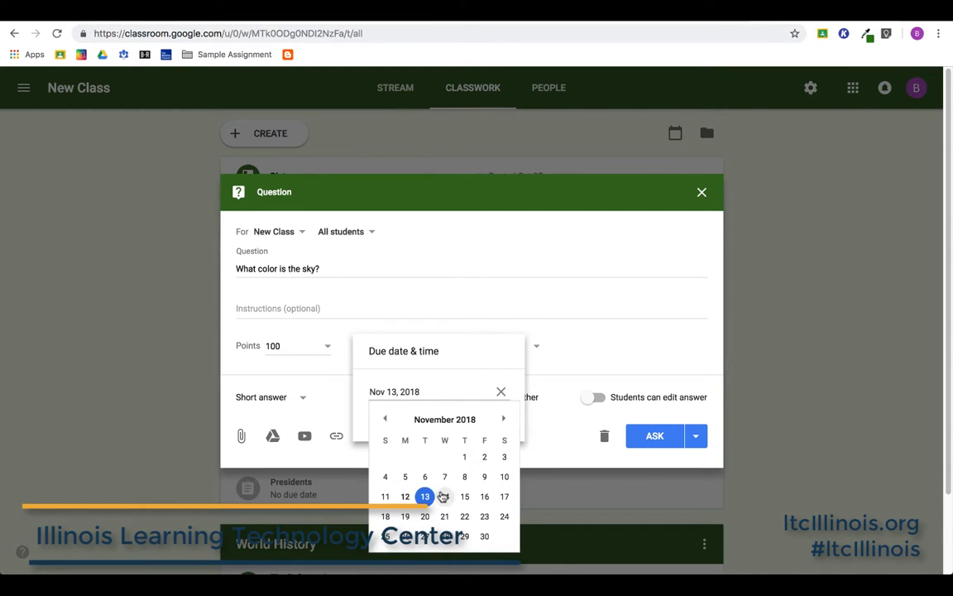
{"action": "left_click", "coordinate": [444, 497]}
{"action": "left_click", "coordinate": [563, 364]}
{"action": "left_click", "coordinate": [500, 348]}
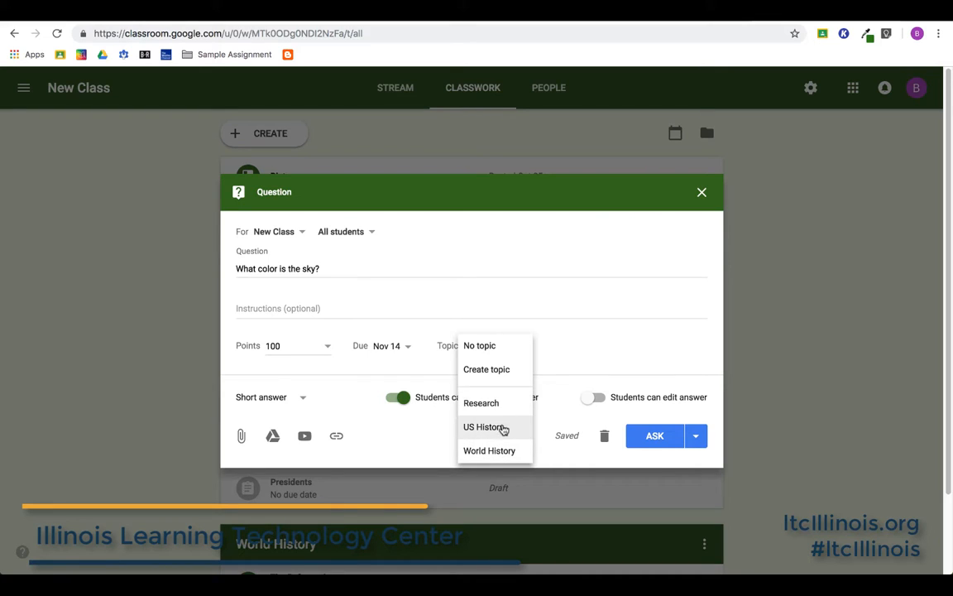
{"action": "left_click", "coordinate": [500, 409]}
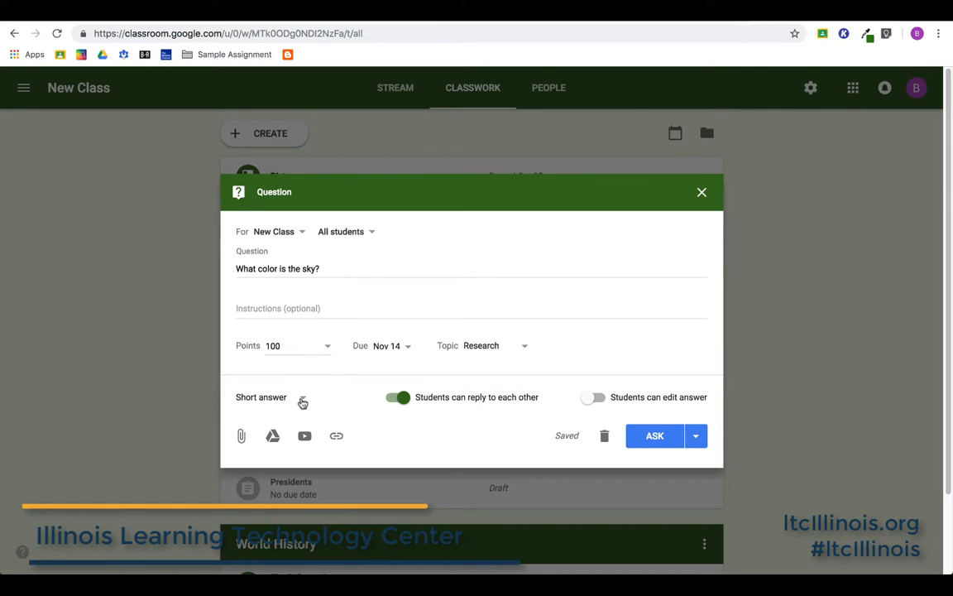
Try the multiple choice type and the student answer editing option, restoring short answer with editing off.
{"action": "left_click", "coordinate": [303, 403]}
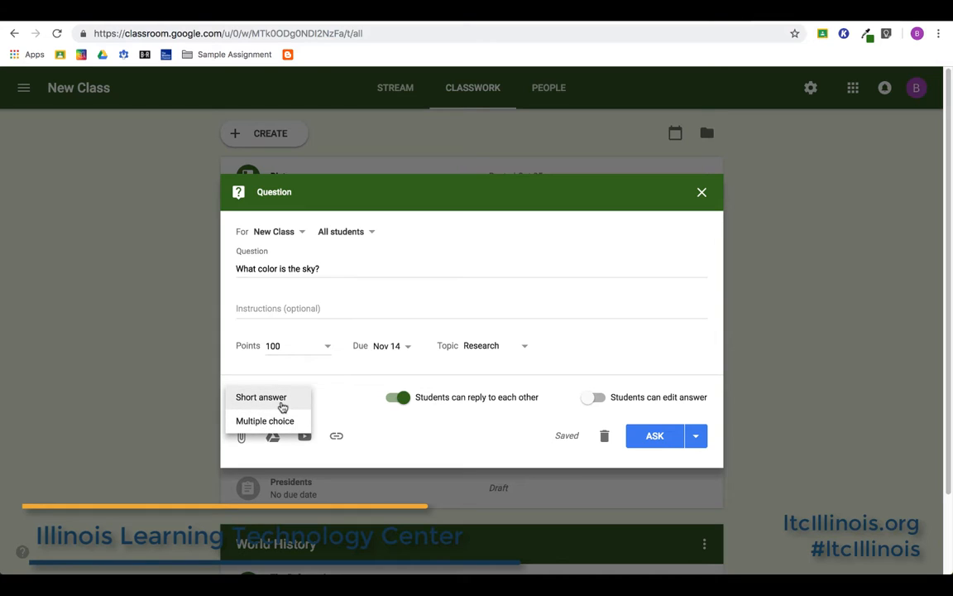
{"action": "left_click", "coordinate": [275, 422]}
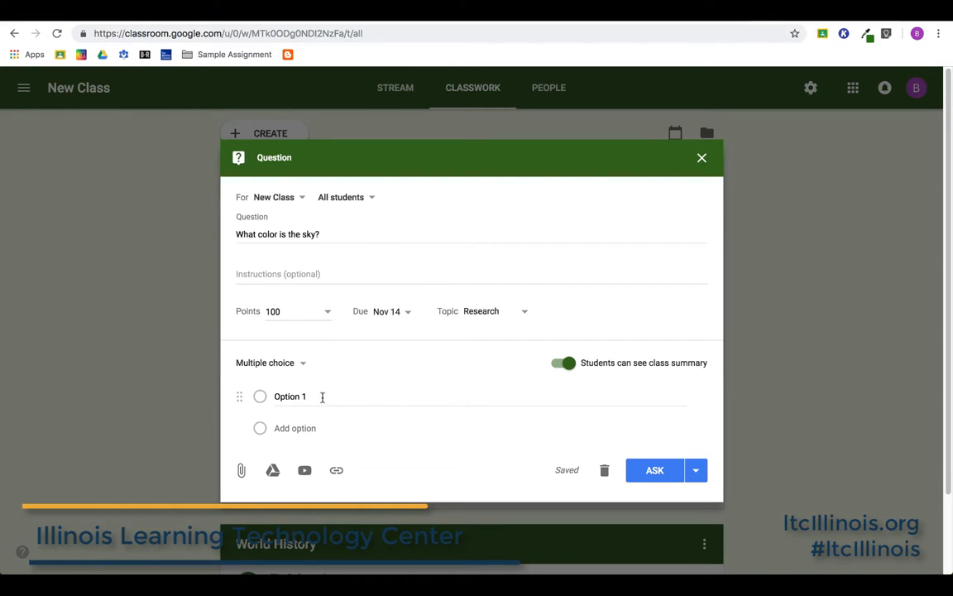
{"action": "left_click", "coordinate": [291, 365]}
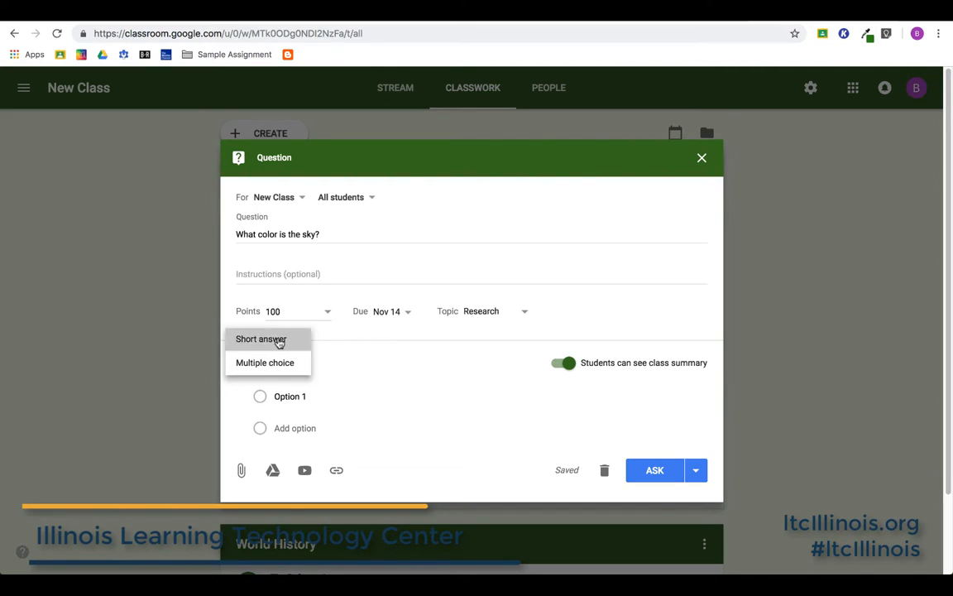
{"action": "left_click", "coordinate": [279, 341]}
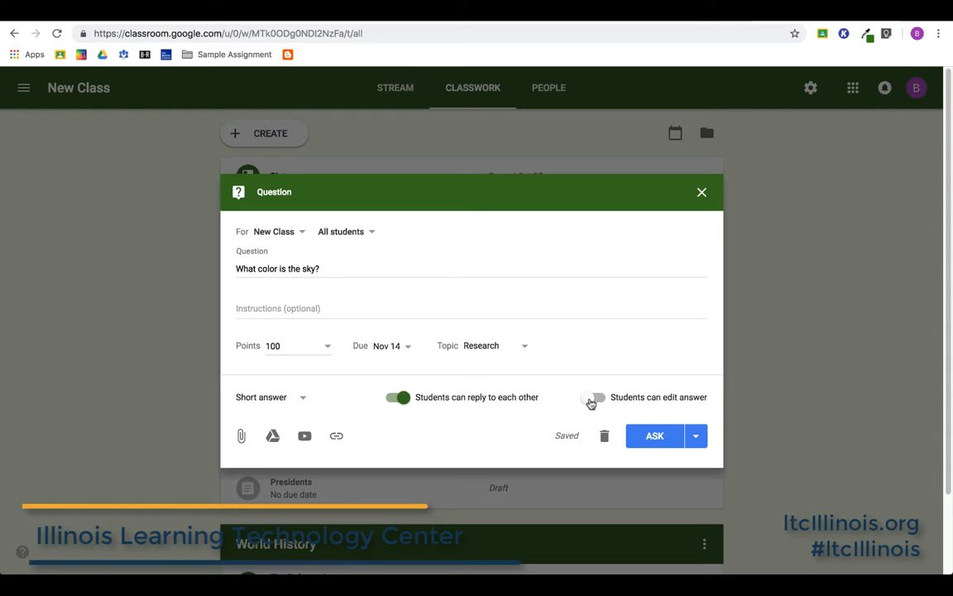
{"action": "left_click", "coordinate": [590, 401]}
{"action": "left_click", "coordinate": [594, 398]}
Look over the scheduling and draft options, and ask the question right away.
{"action": "left_click", "coordinate": [696, 438]}
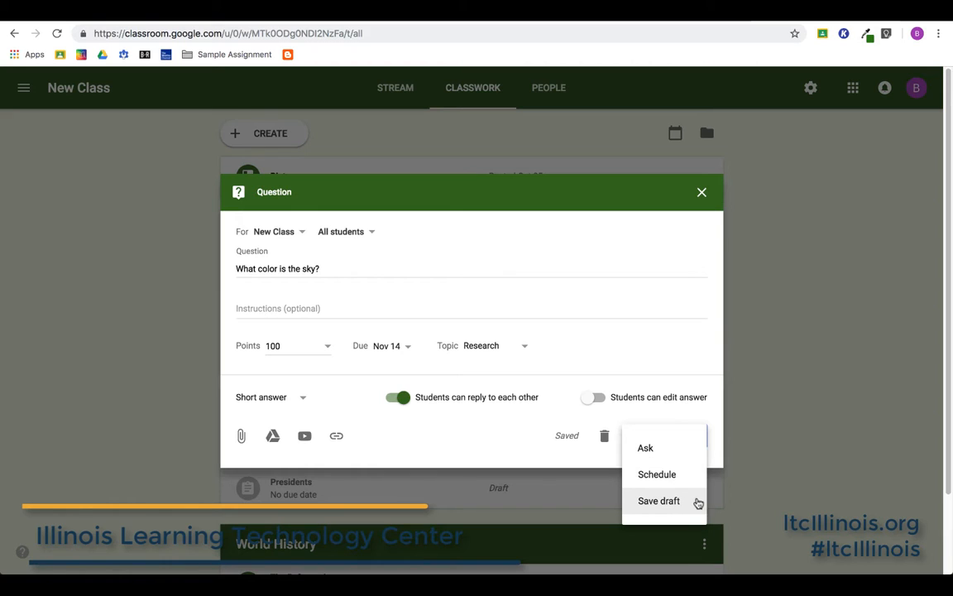
{"action": "left_click", "coordinate": [684, 422]}
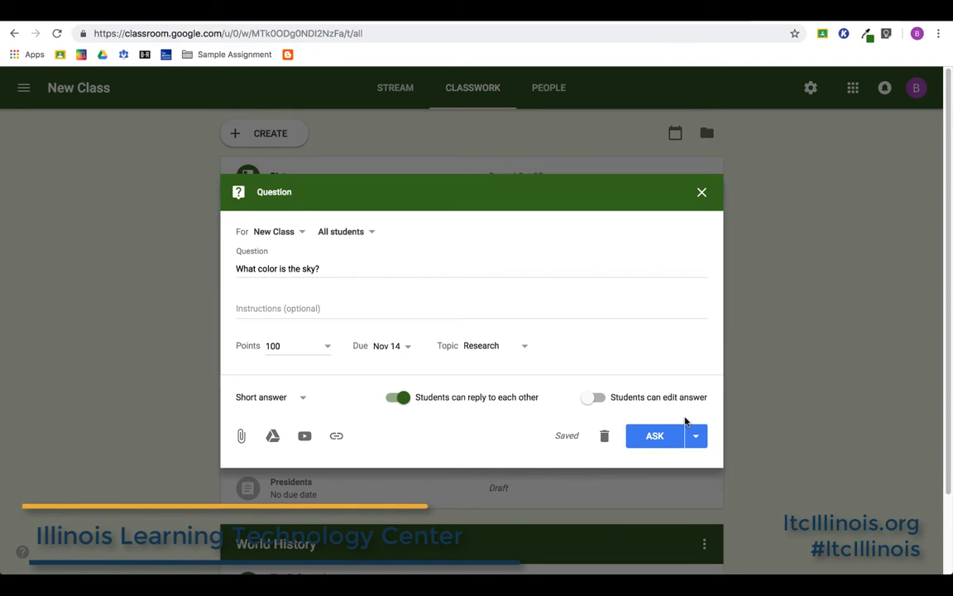
{"action": "left_click", "coordinate": [656, 436]}
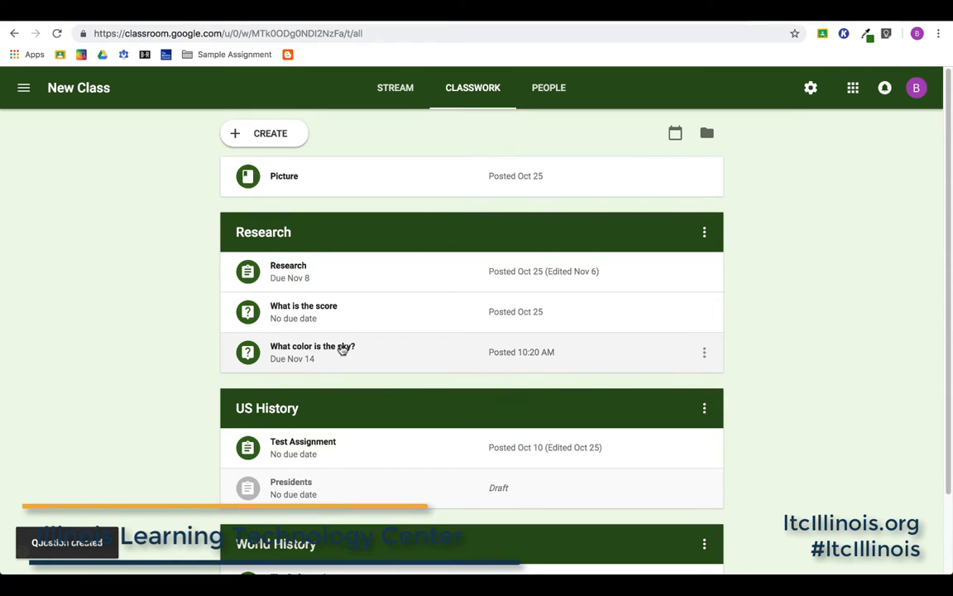
Open the student answers page of the newly posted "What color is the sky?" question.
{"action": "left_click", "coordinate": [341, 348]}
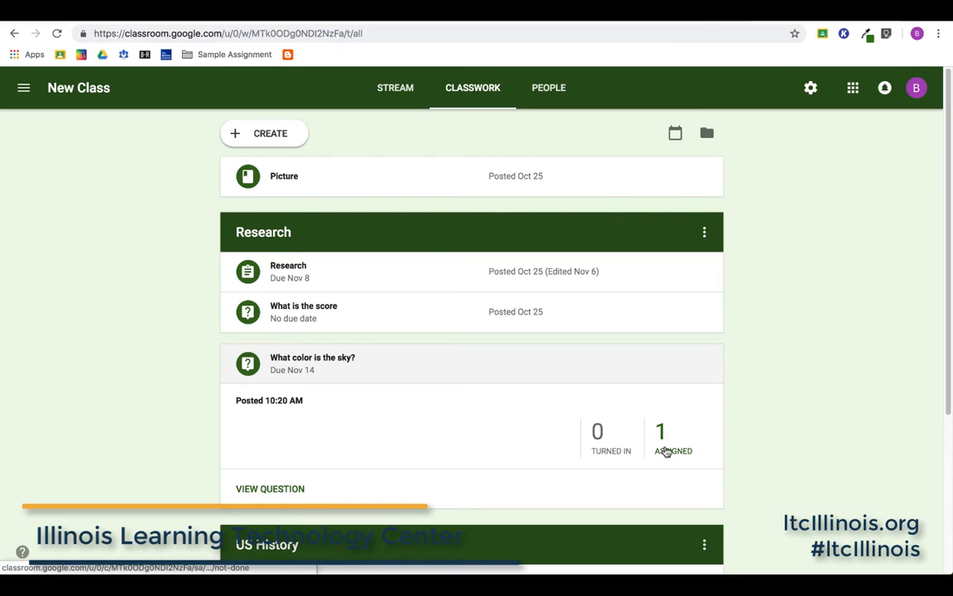
{"action": "left_click", "coordinate": [273, 489]}
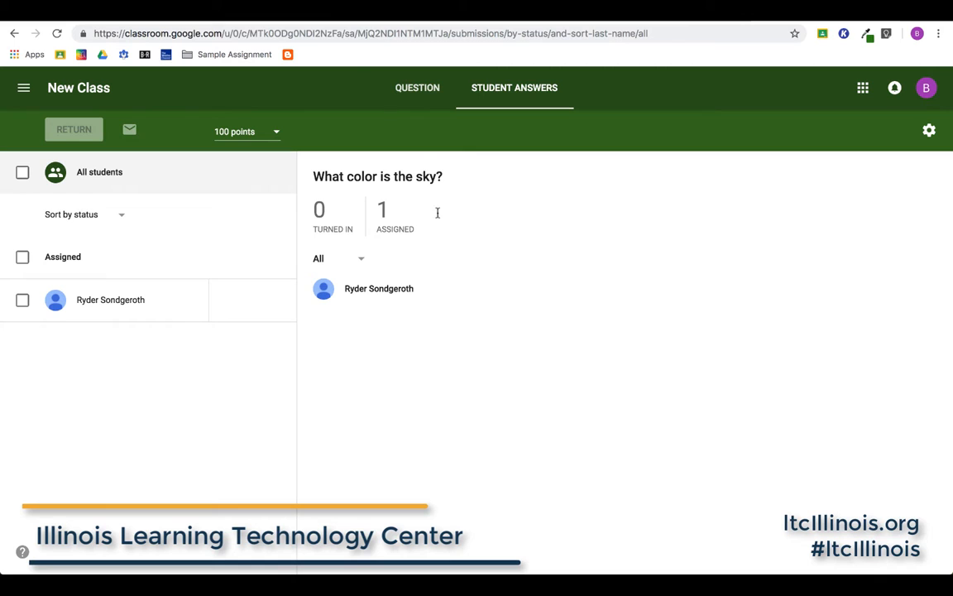
Switch to the student's browser profile and open the "What color is the sky?" question from classwork.
{"action": "left_click", "coordinate": [300, 10]}
{"action": "left_click", "coordinate": [328, 99]}
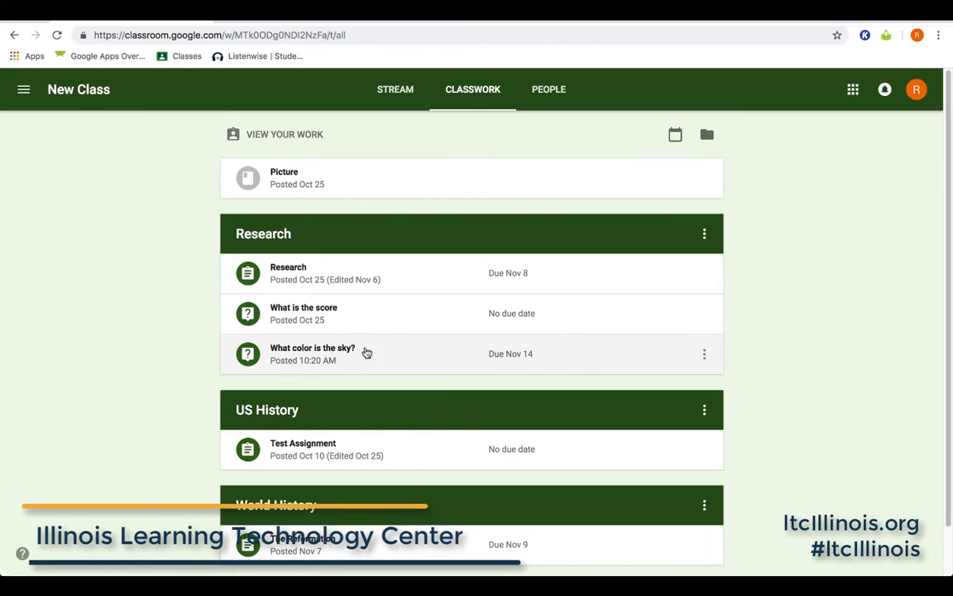
{"action": "left_click", "coordinate": [330, 358]}
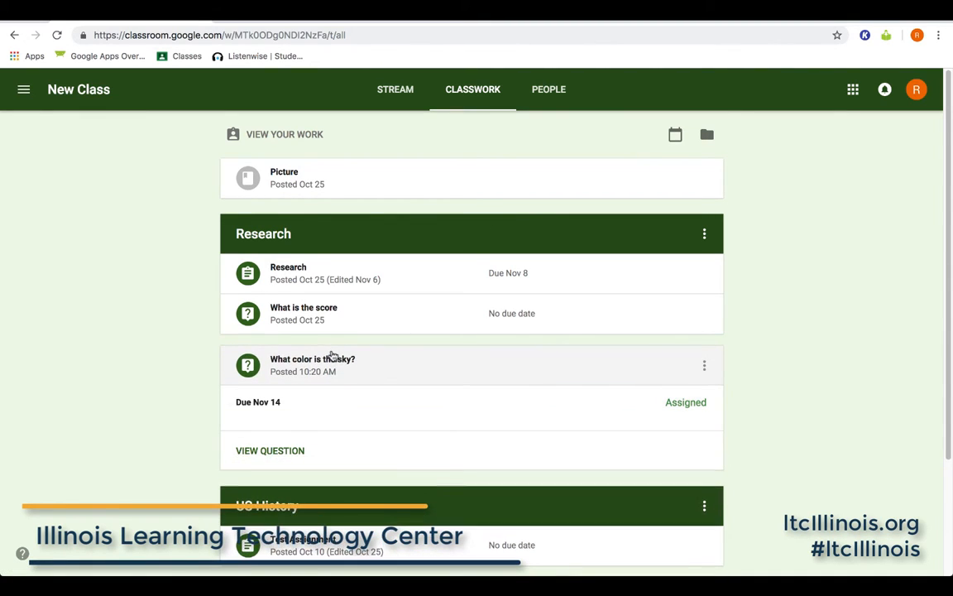
{"action": "left_click", "coordinate": [273, 454]}
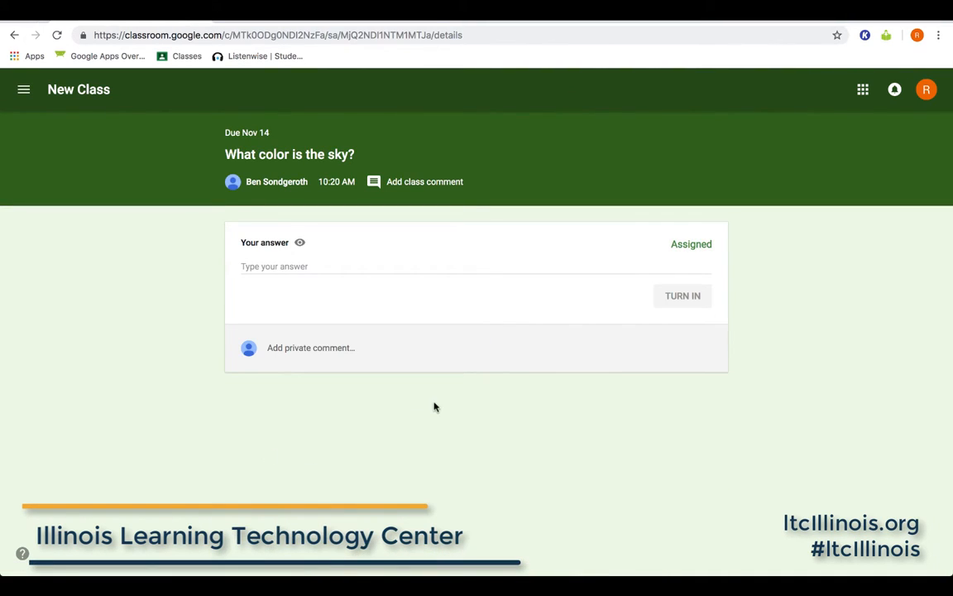
Turn in "Blue" as the student's answer and view the classmate answers.
{"action": "left_click", "coordinate": [368, 264]}
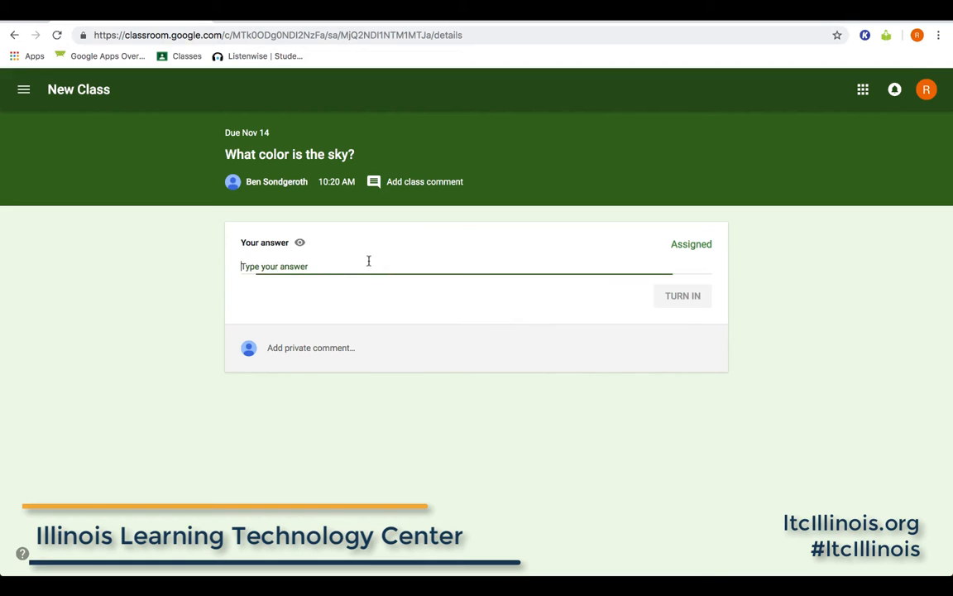
{"action": "type", "text": "Blue"}
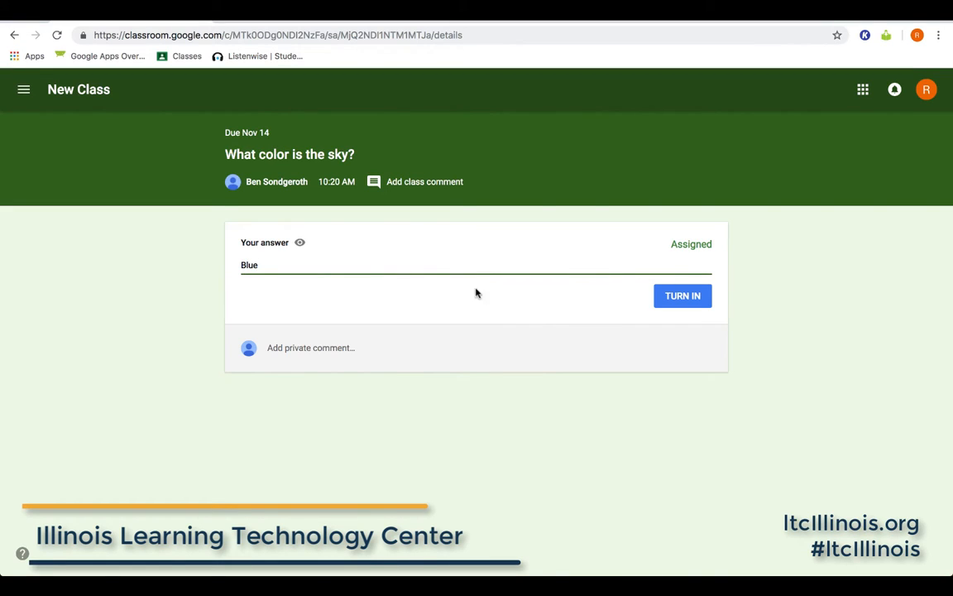
{"action": "left_click", "coordinate": [683, 296]}
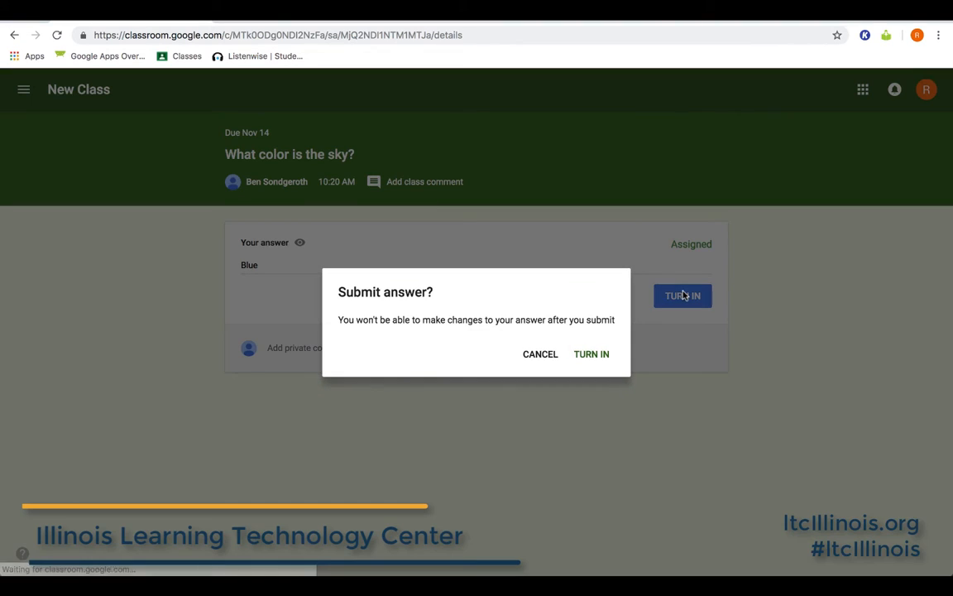
{"action": "left_click", "coordinate": [584, 355]}
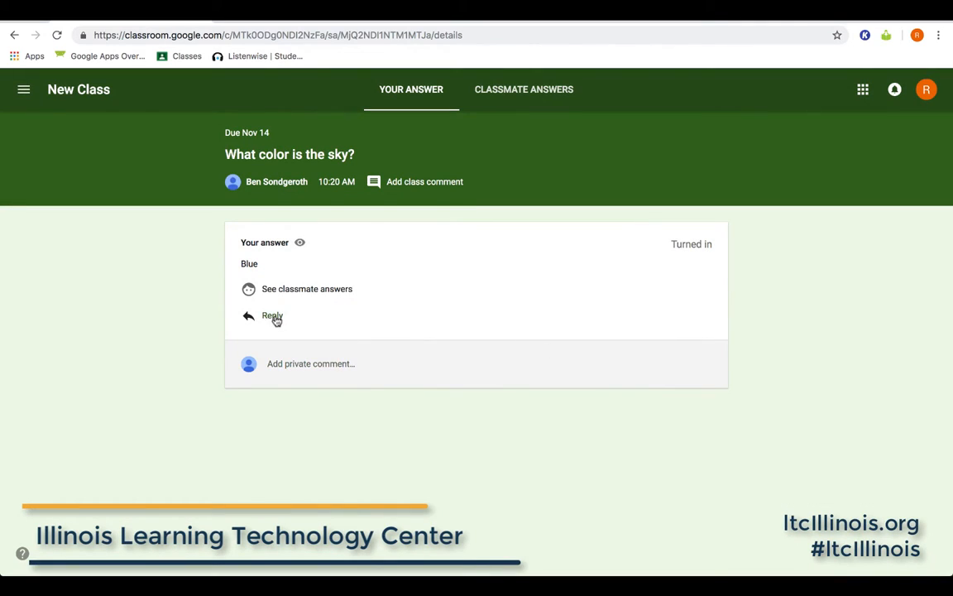
{"action": "left_click", "coordinate": [332, 295]}
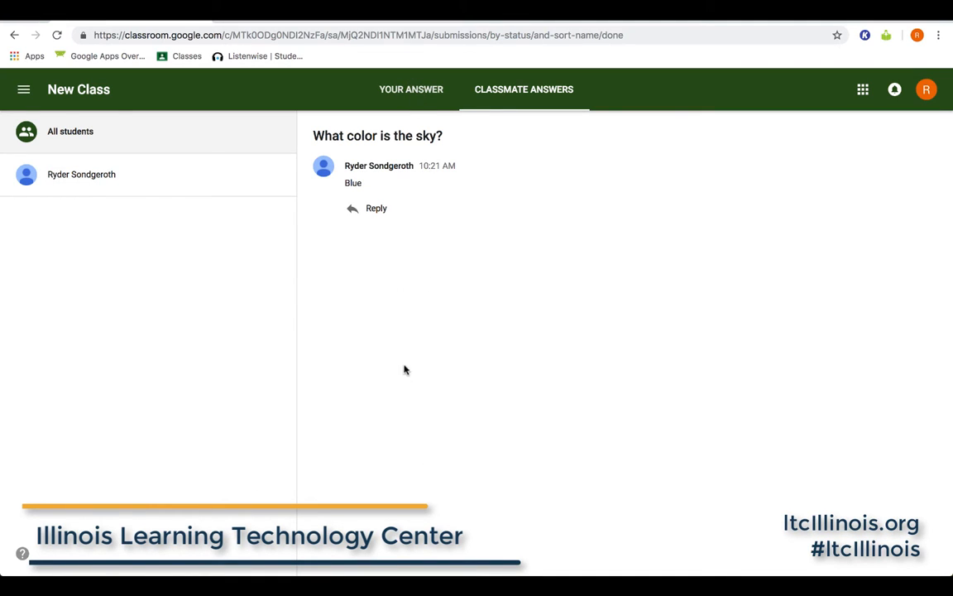
Switch back to the teacher's browser profile and refresh the student answers page.
{"action": "left_click", "coordinate": [294, 10]}
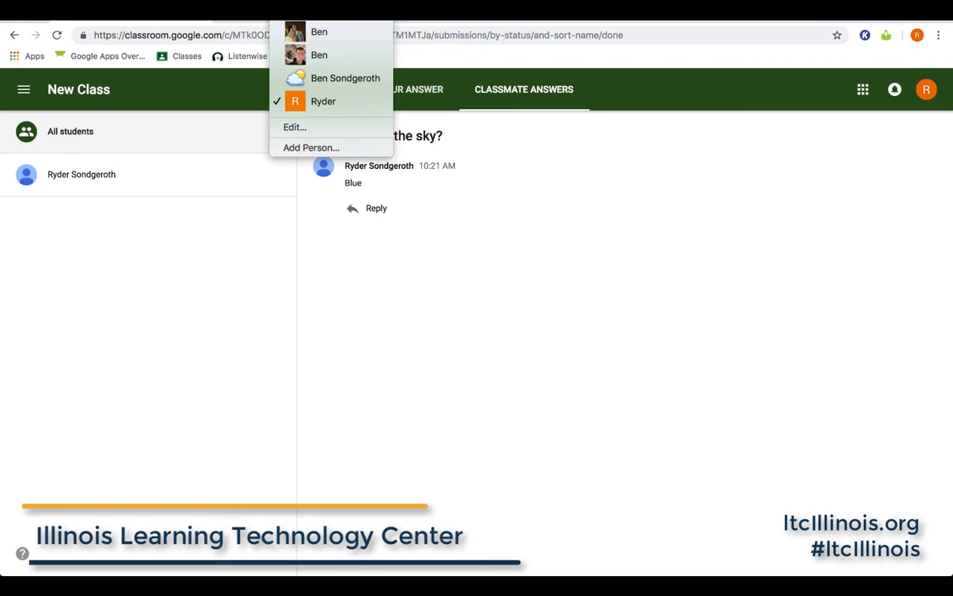
{"action": "left_click", "coordinate": [337, 22]}
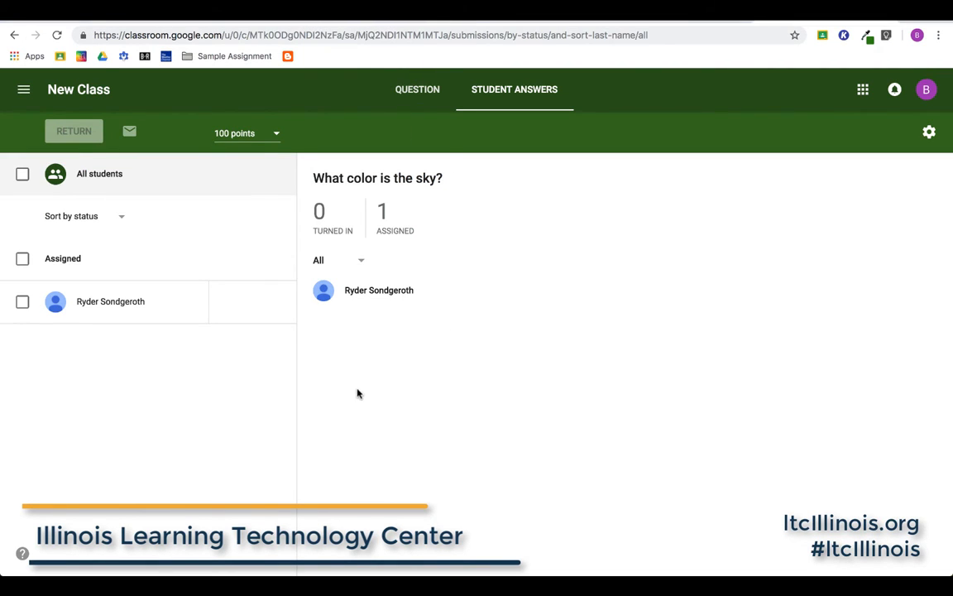
{"action": "left_click", "coordinate": [57, 35]}
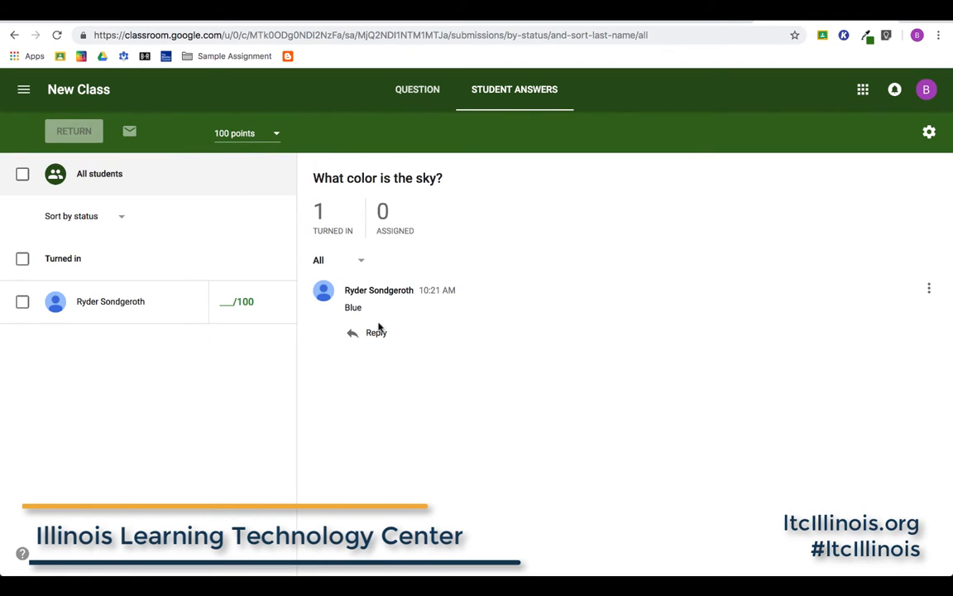
Start a reply to the student's "Blue" answer and cancel it.
{"action": "left_click", "coordinate": [378, 333]}
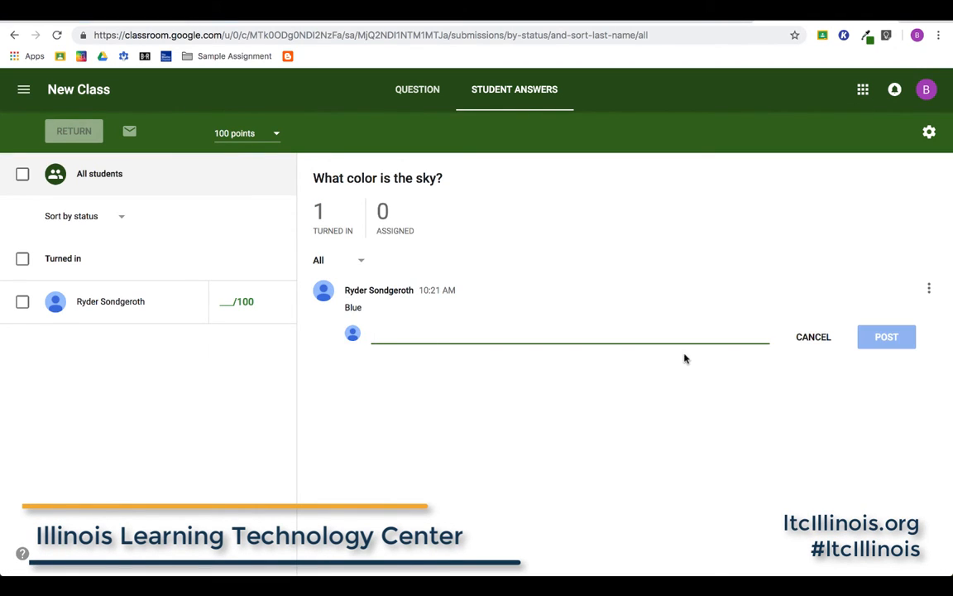
{"action": "left_click", "coordinate": [823, 343]}
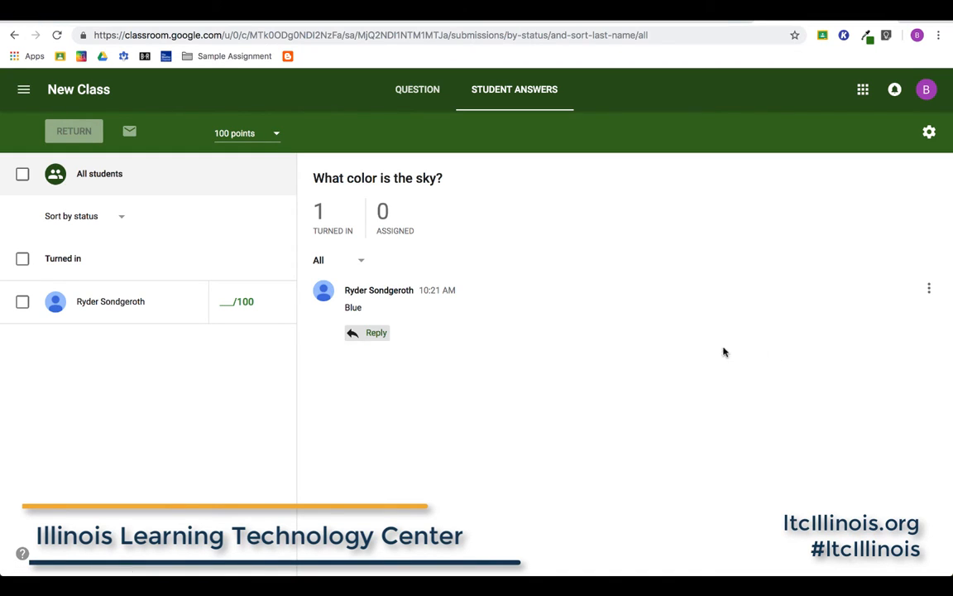
Grade the student's answer 100 out of 100 and return it.
{"action": "left_click", "coordinate": [235, 303]}
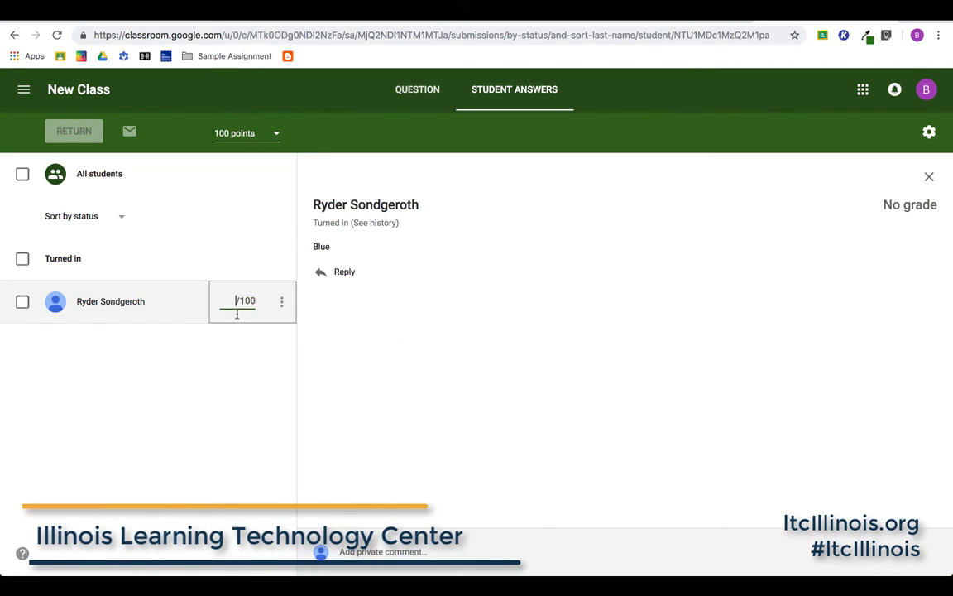
{"action": "type", "text": "100"}
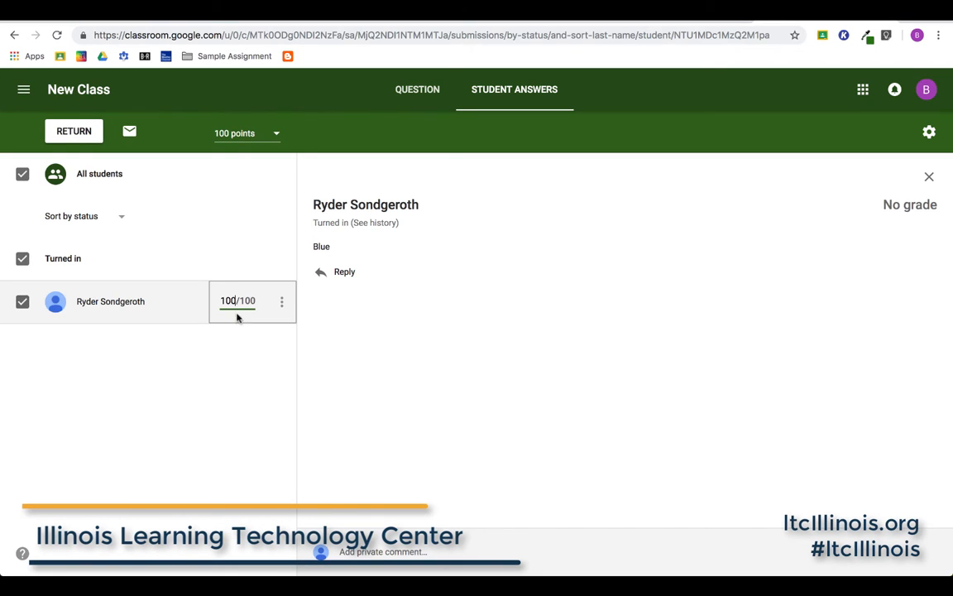
{"action": "left_click", "coordinate": [88, 134]}
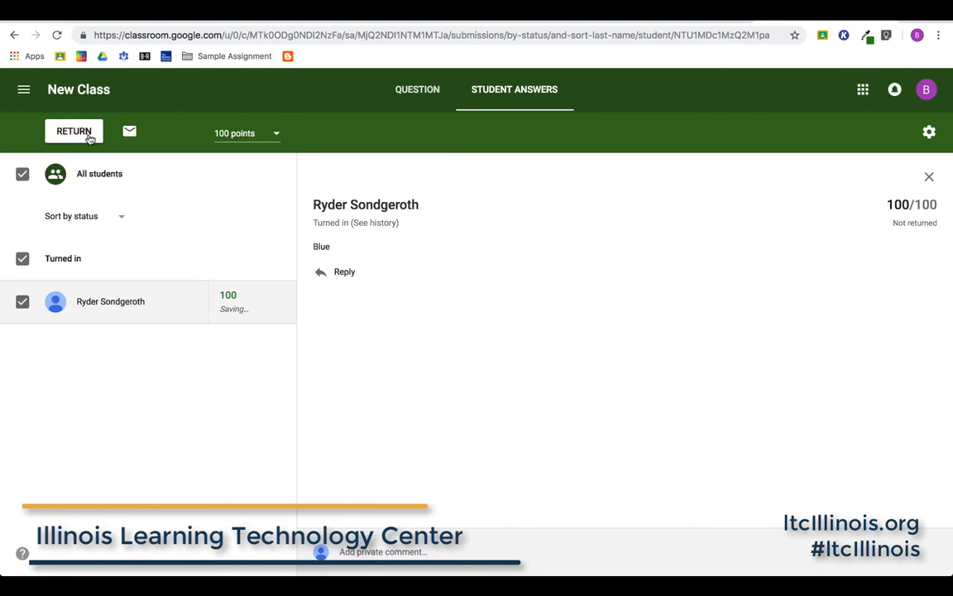
{"action": "left_click", "coordinate": [573, 398]}
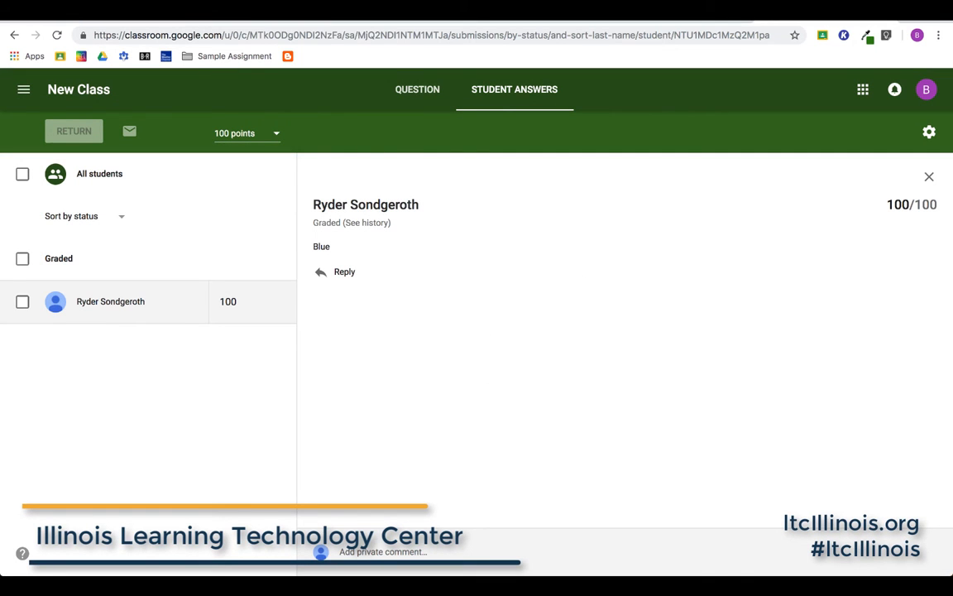
Switch to the student's browser profile and view the student's own graded answer to the sky color question.
{"action": "left_click", "coordinate": [293, 11]}
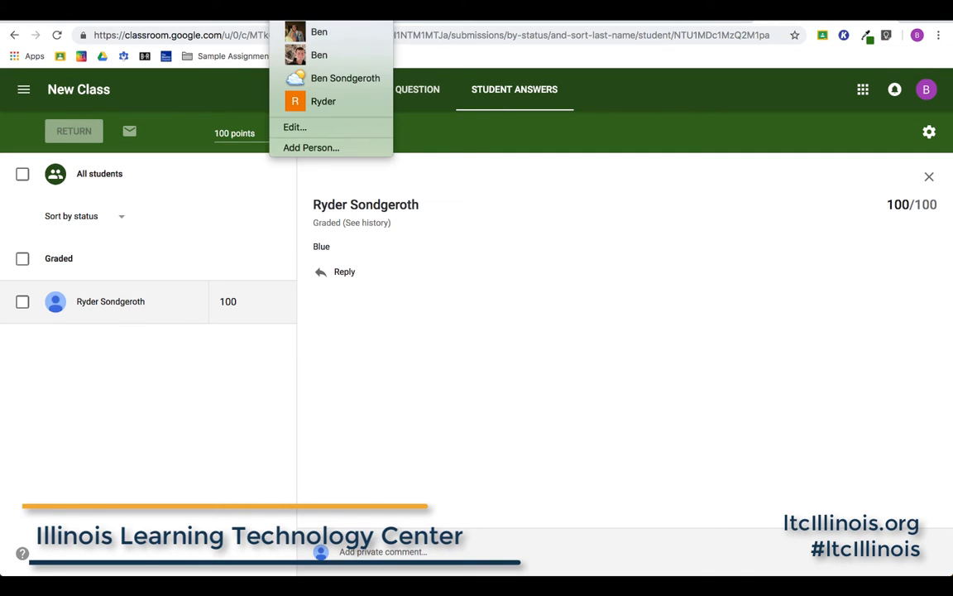
{"action": "left_click", "coordinate": [347, 102]}
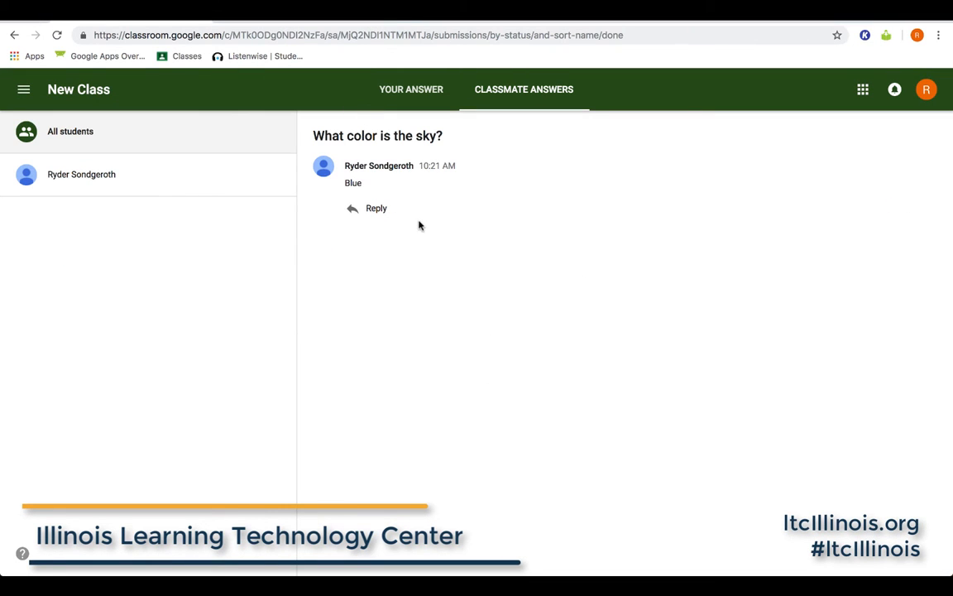
{"action": "left_click", "coordinate": [408, 105]}
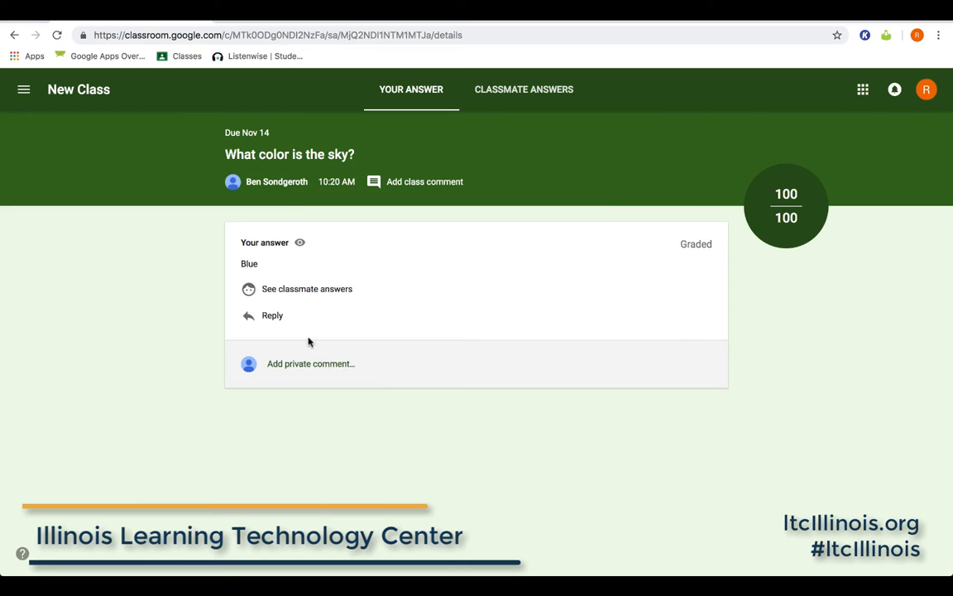
Return to the teacher's browser profile and open the question's details page for "What color is the sky?".
{"action": "left_click", "coordinate": [301, 10]}
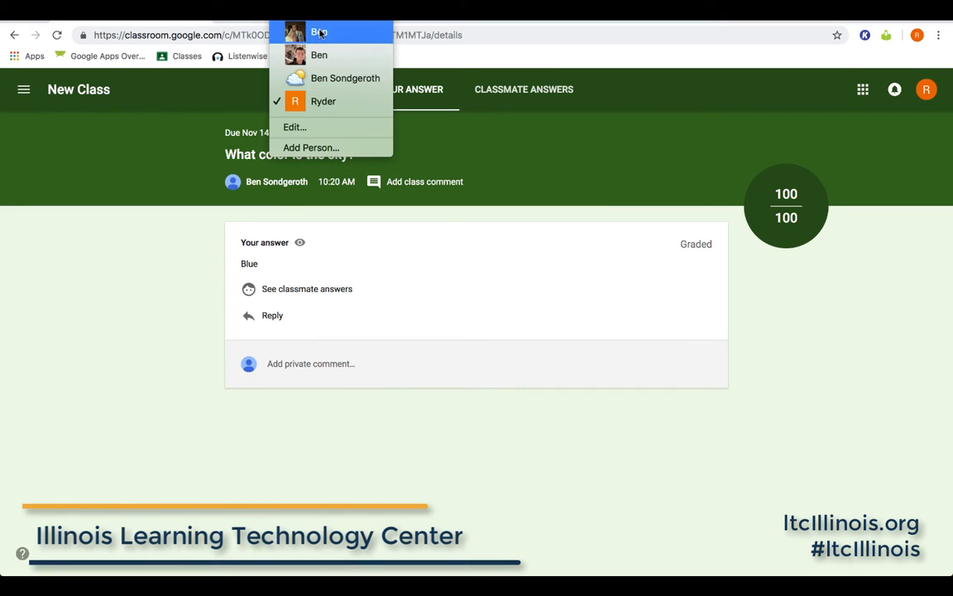
{"action": "left_click", "coordinate": [353, 77]}
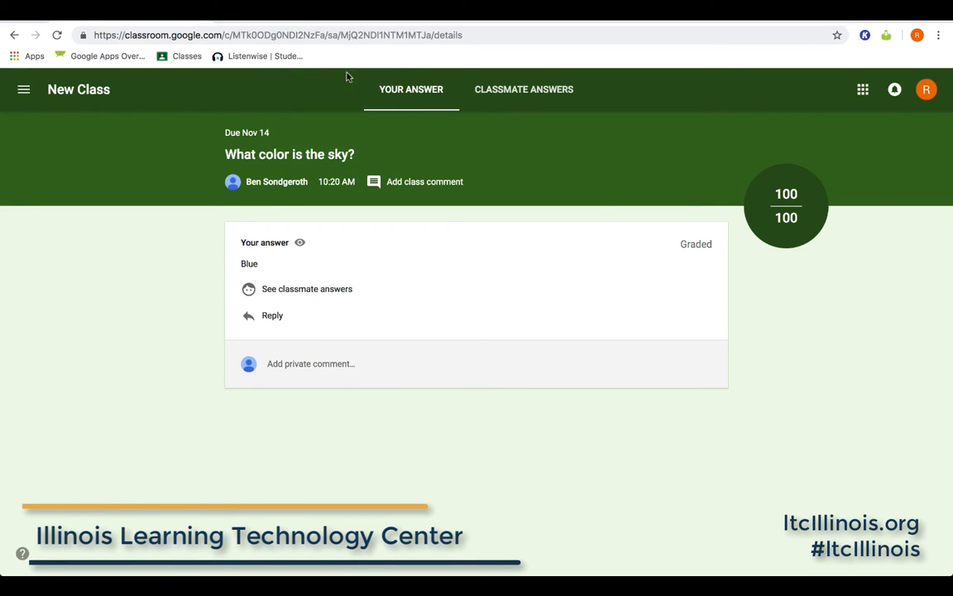
{"action": "left_click", "coordinate": [299, 10]}
{"action": "left_click", "coordinate": [329, 17]}
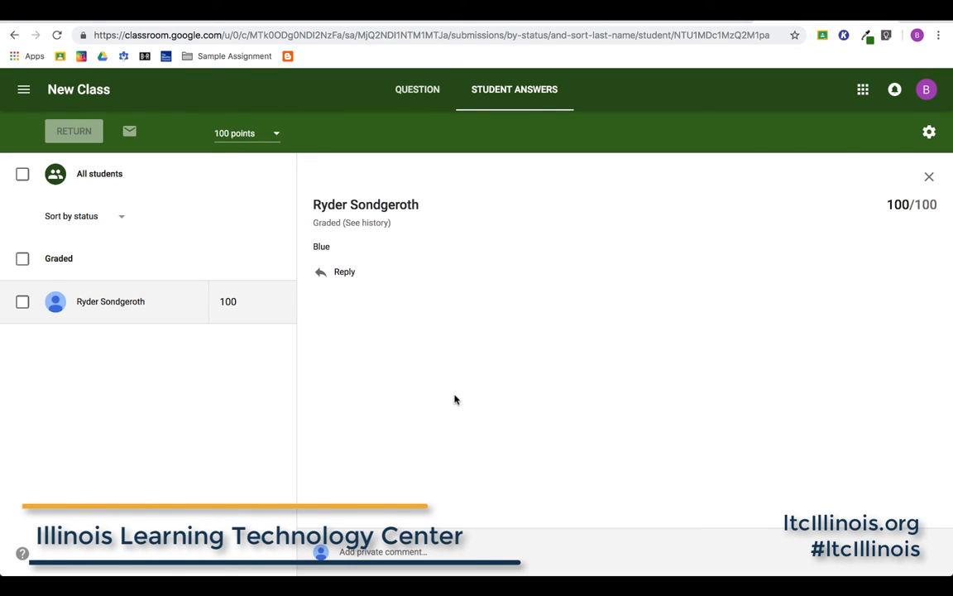
{"action": "left_click", "coordinate": [413, 88]}
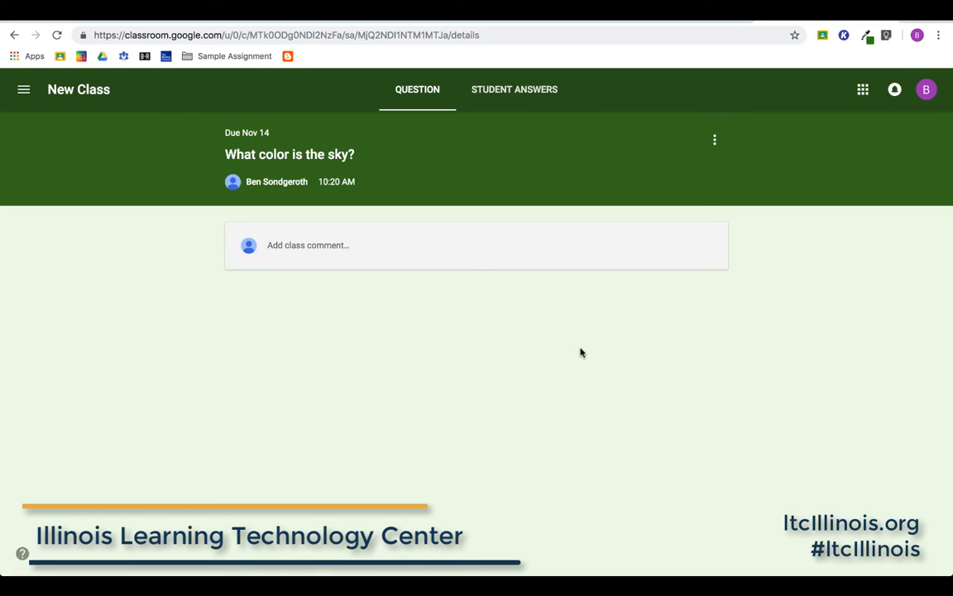